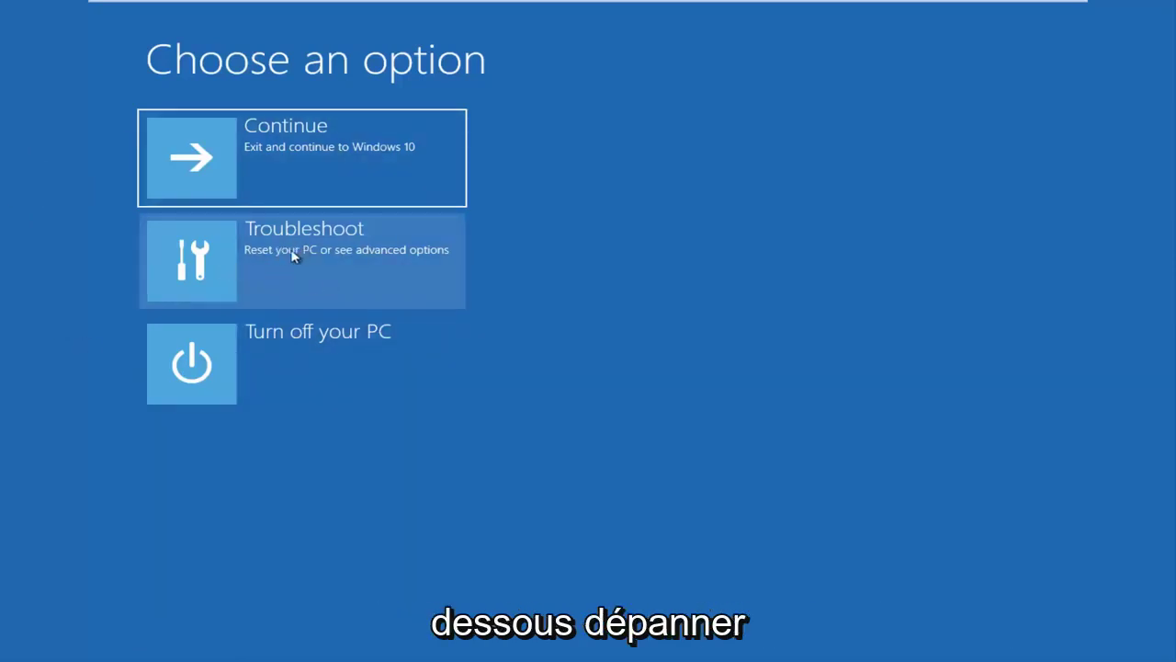
# - Try to run System Restore from the advanced troubleshooting options, choosing the administrator account and entering its password
pyautogui.click(303, 268)
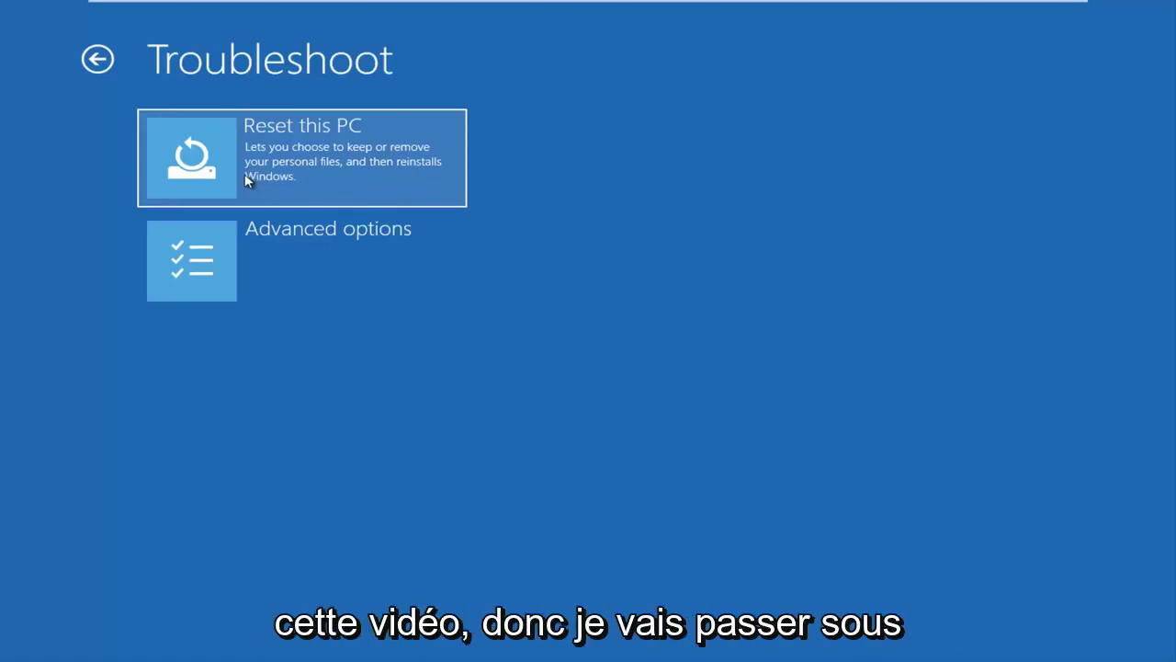
pyautogui.click(226, 244)
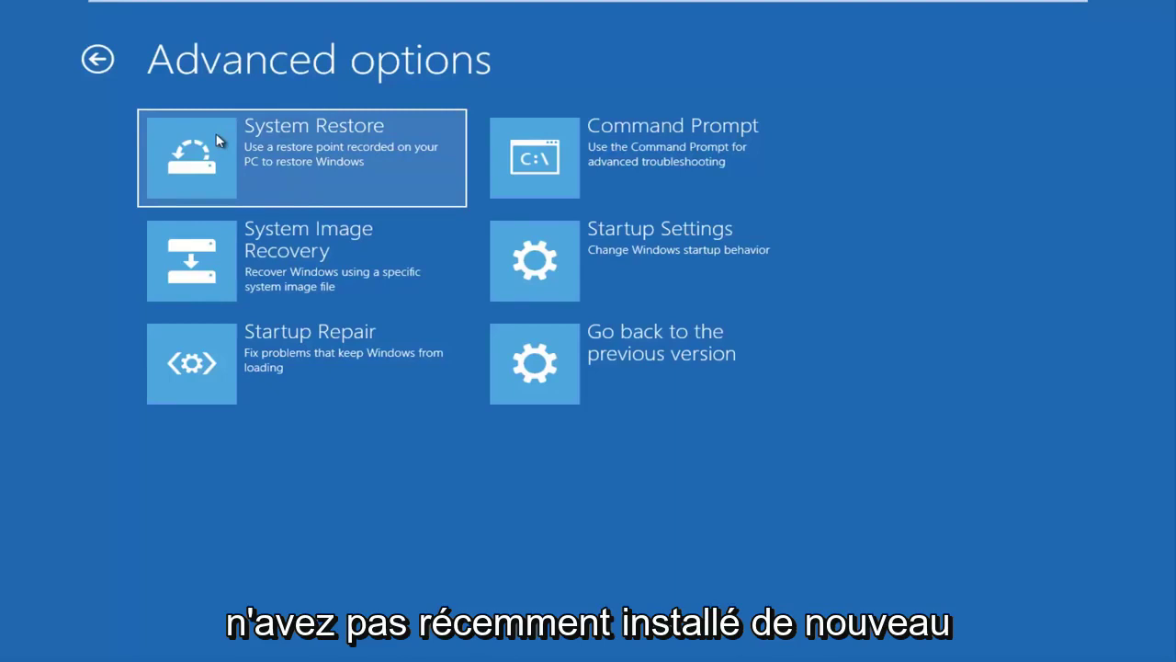
pyautogui.click(259, 156)
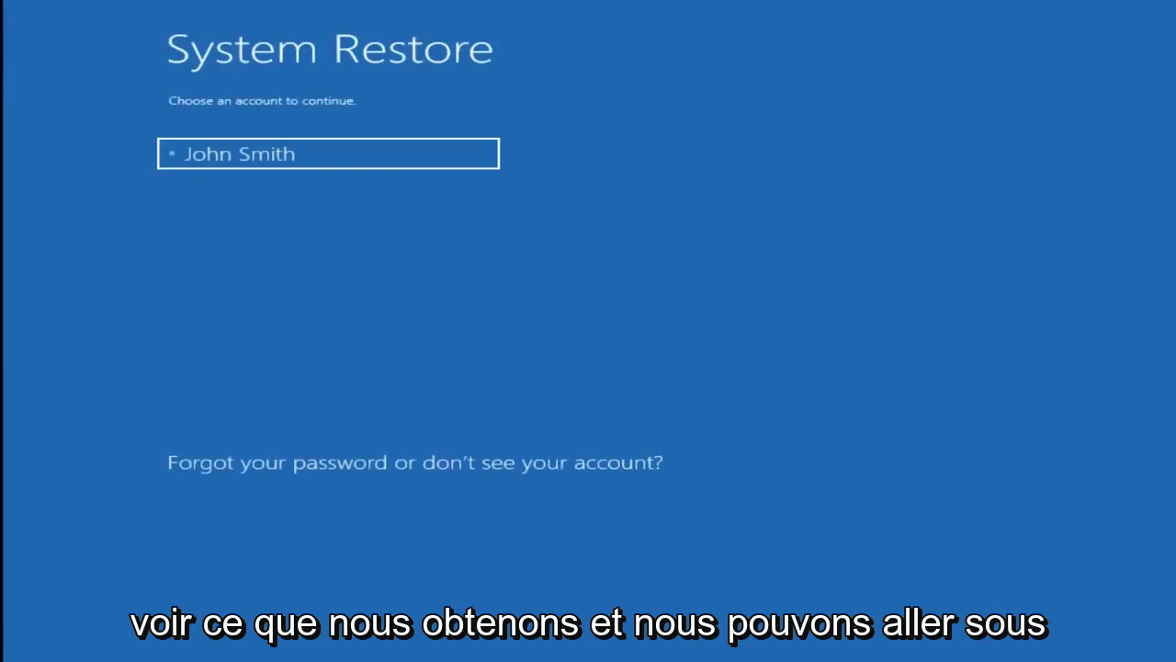
pyautogui.click(338, 159)
pyautogui.write('********')
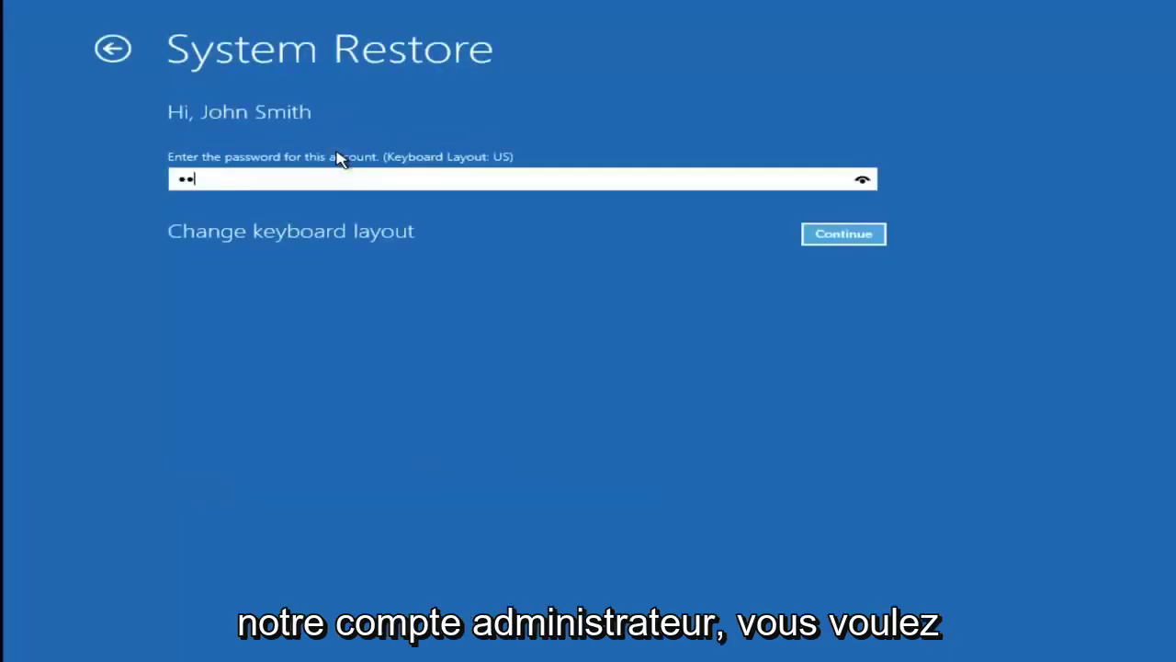
pyautogui.press('Return')
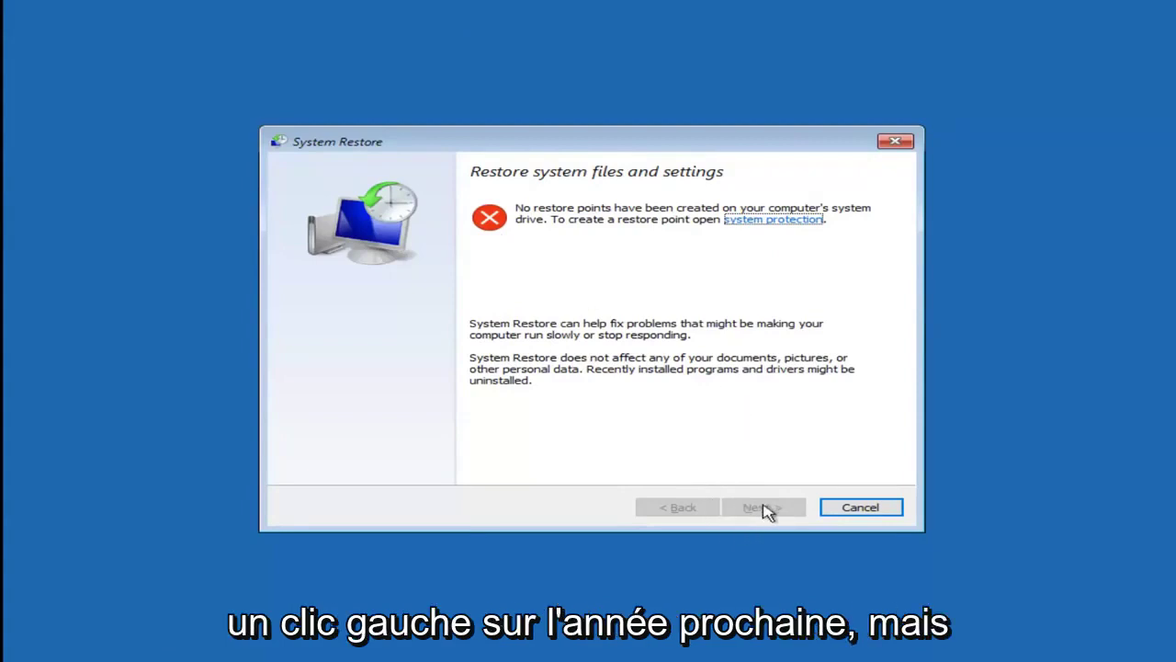
pyautogui.click(865, 508)
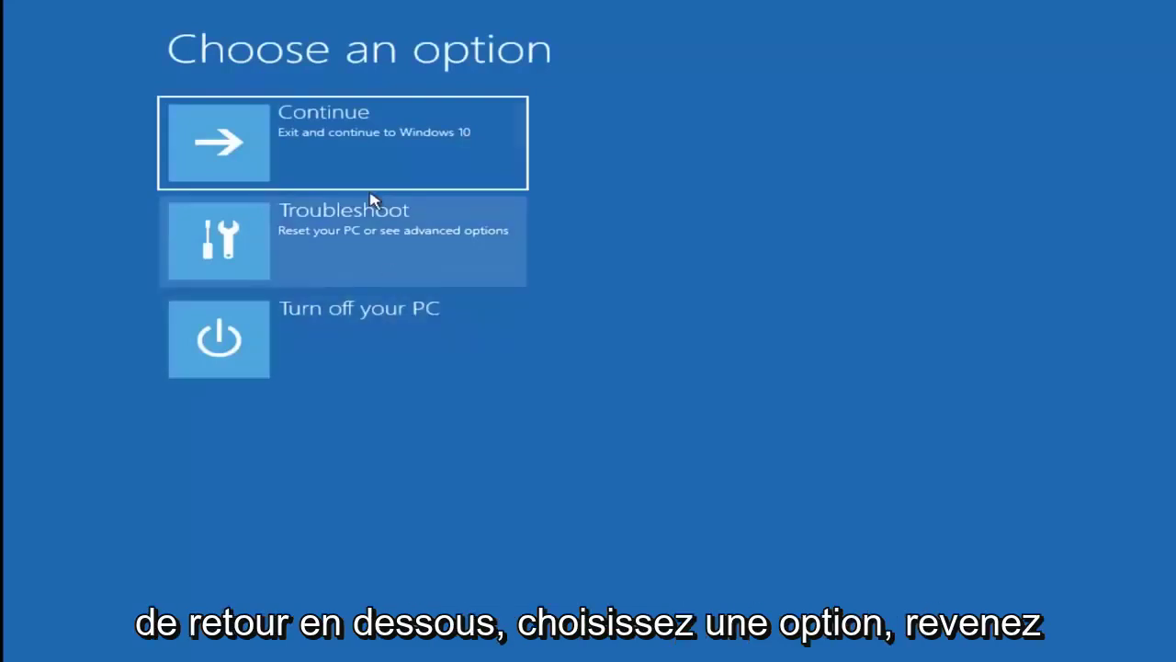
# - Restart the PC through the advanced troubleshooting Startup Settings and enable Safe Mode with Networking
pyautogui.click(323, 244)
pyautogui.click(310, 241)
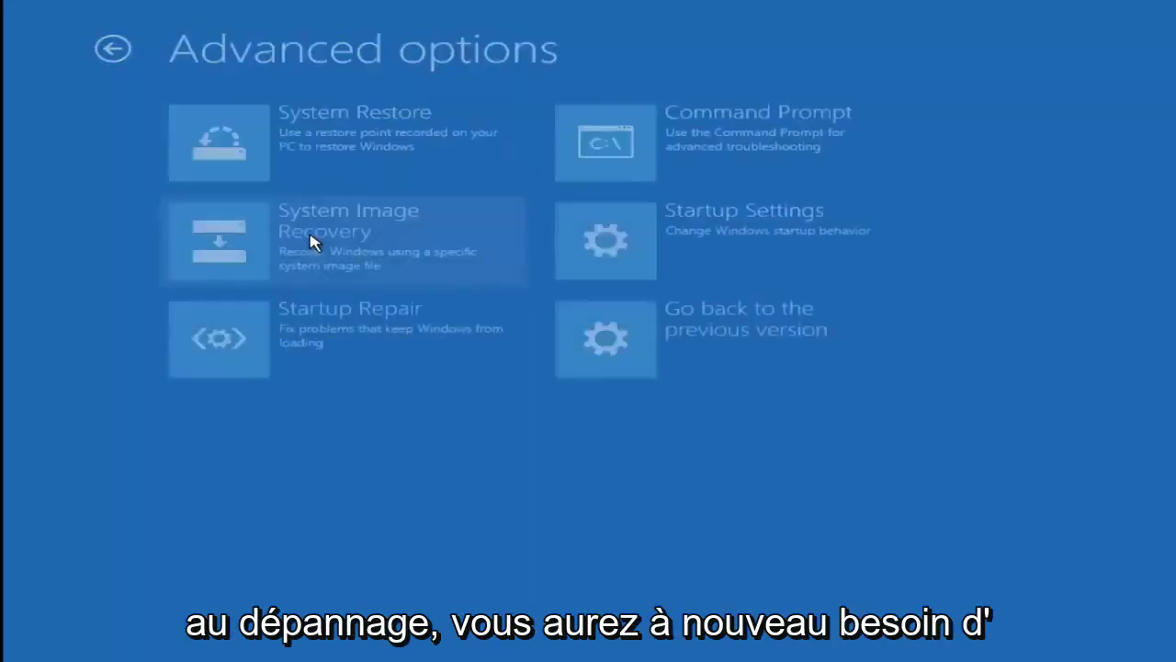
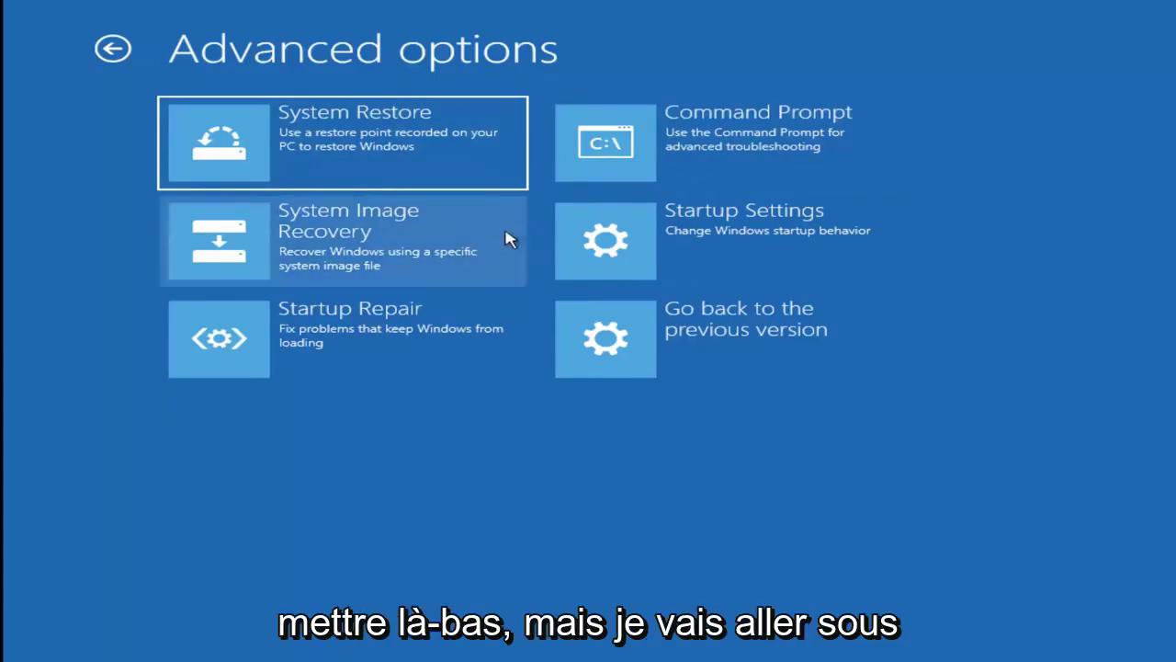
pyautogui.click(643, 241)
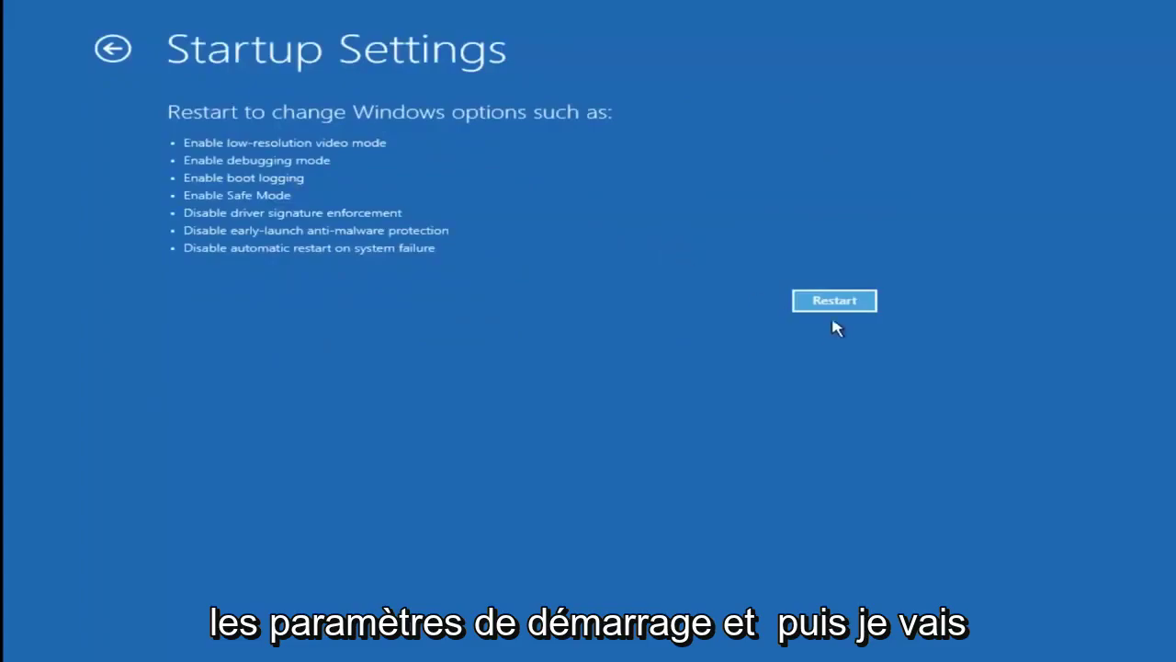
pyautogui.click(834, 300)
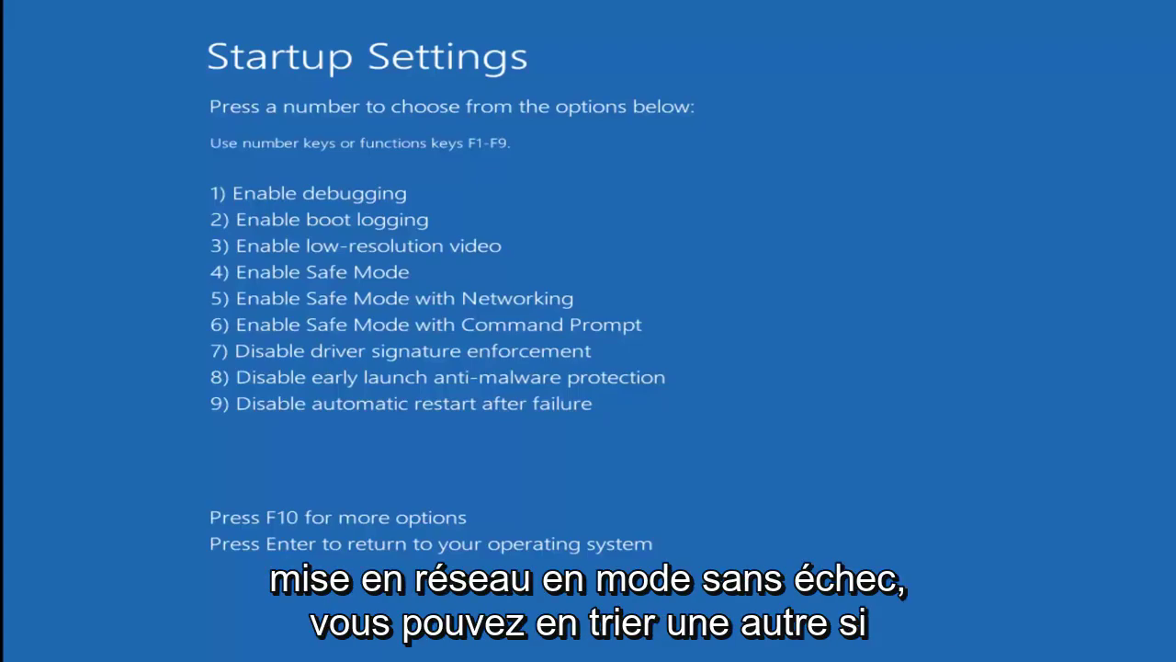
pyautogui.press('5')
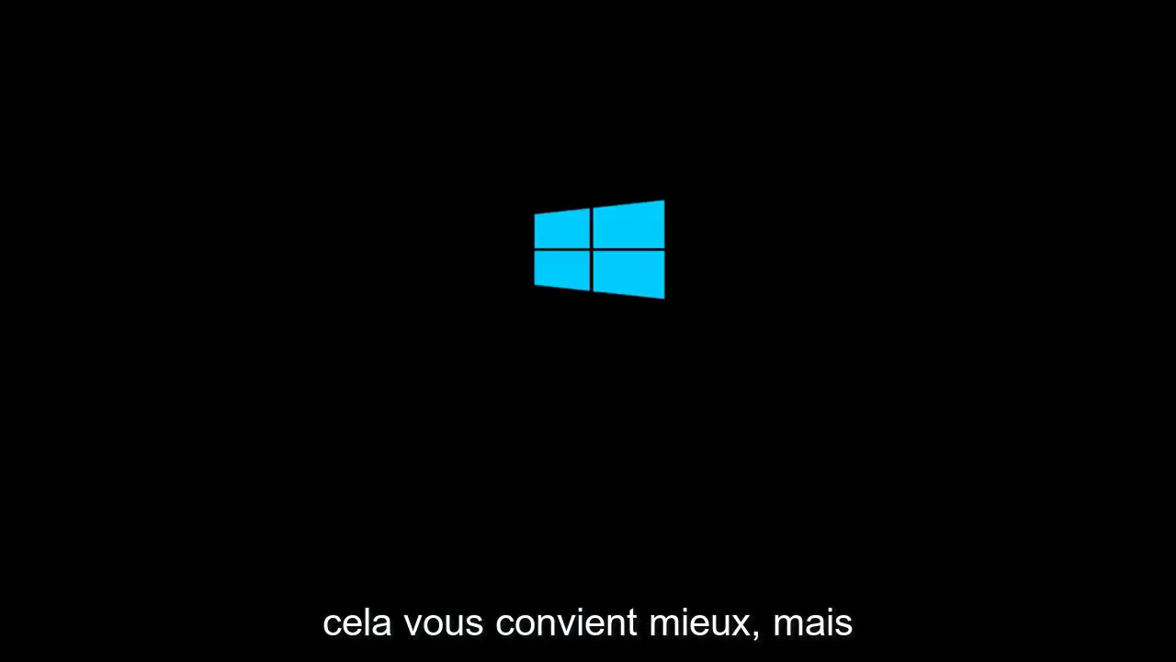
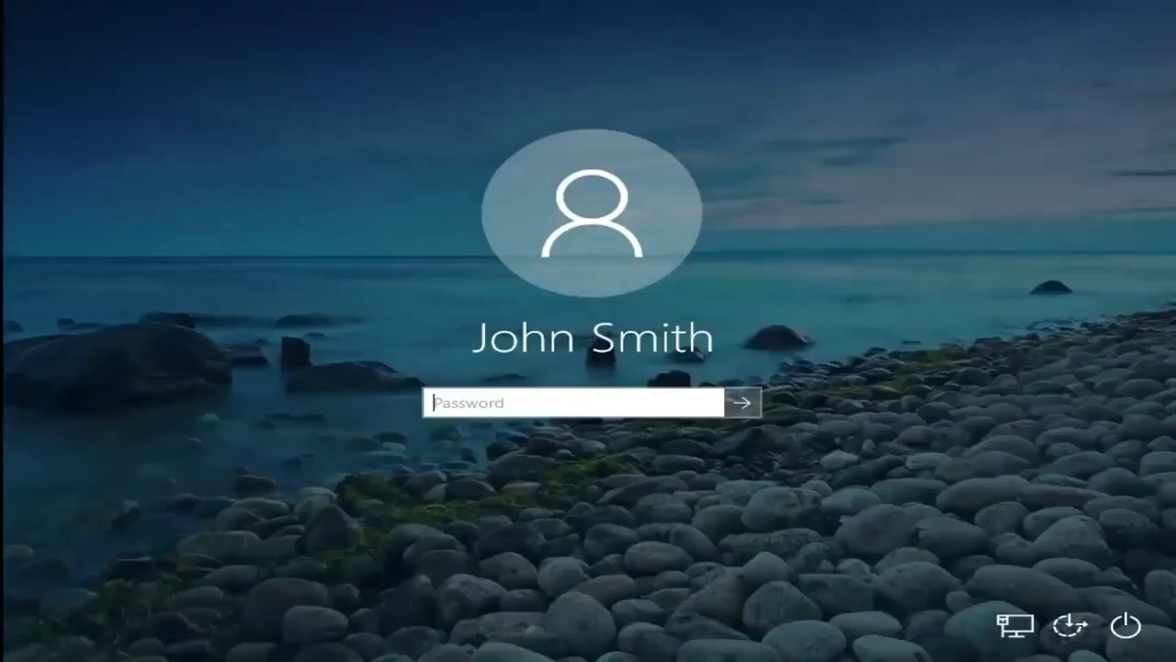
# - Sign in to Windows with the account password and close the browser window showing the Microsoft support page
pyautogui.write('********')
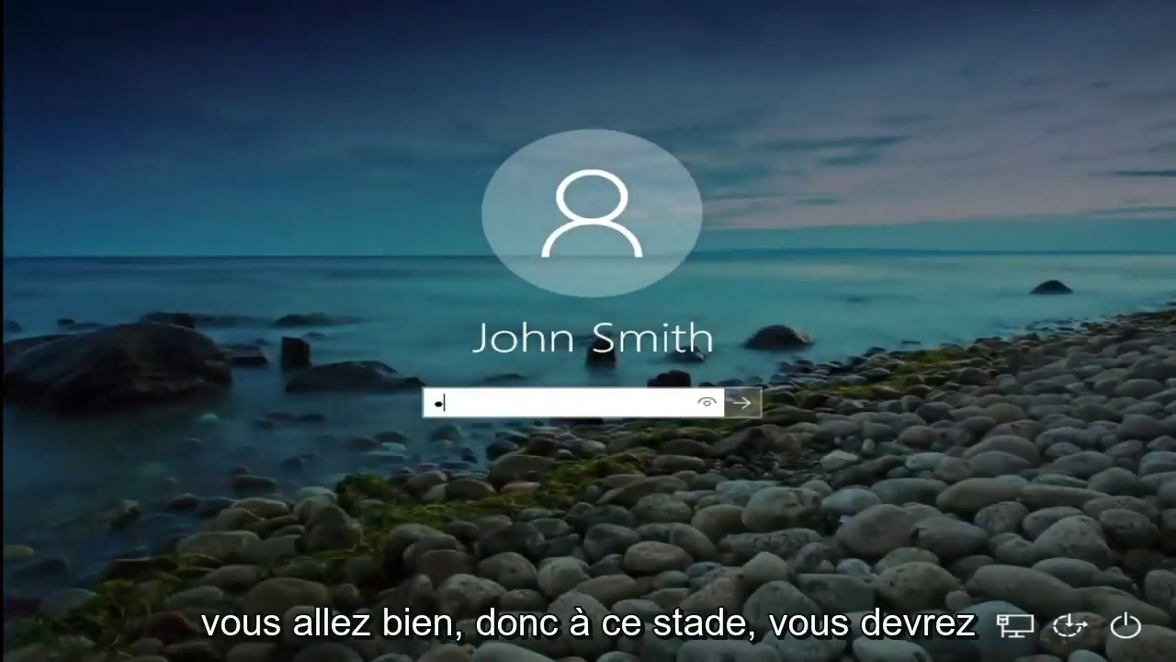
pyautogui.press('Return')
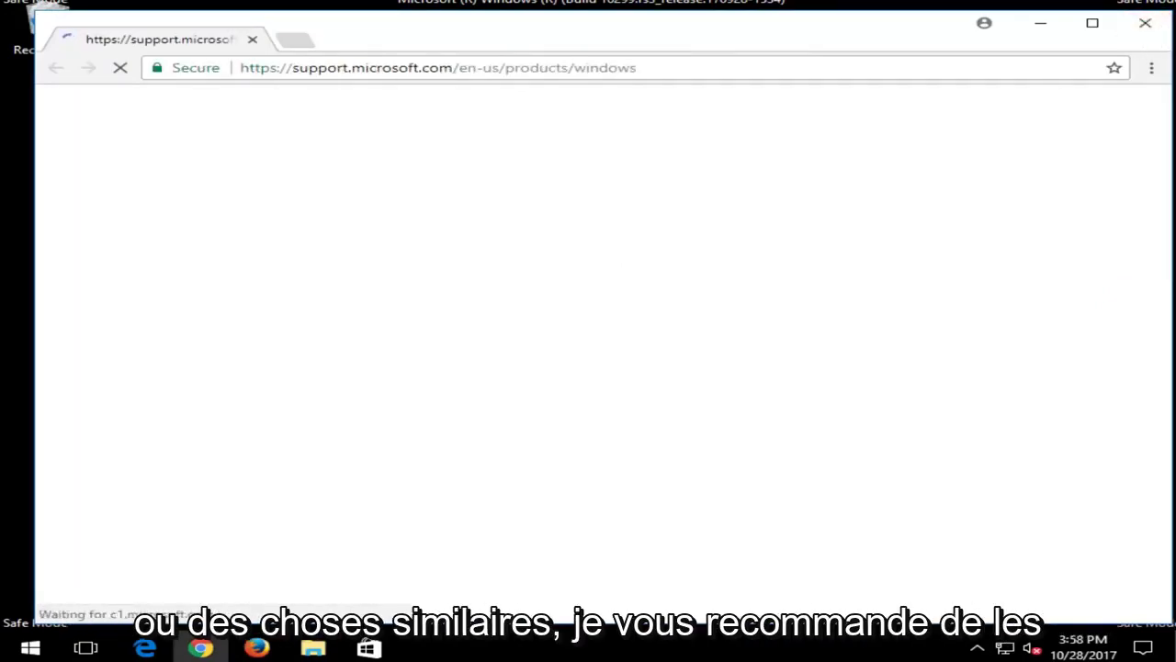
pyautogui.click(1142, 26)
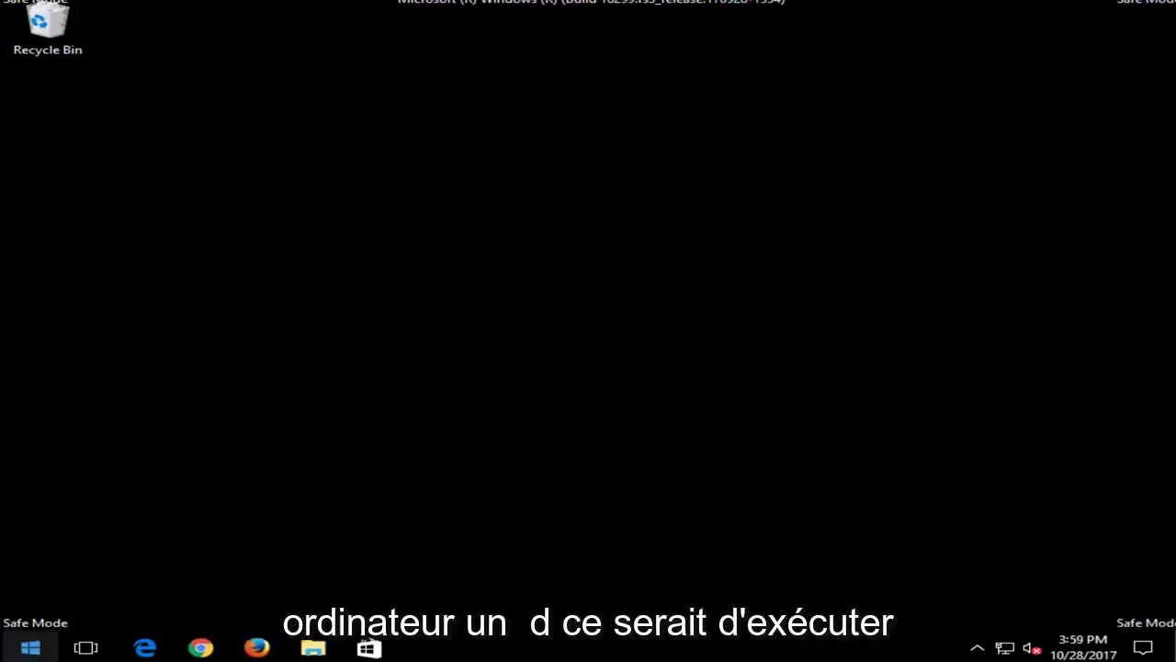
# - Search for notepad, open a blank Notepad window and move it toward the upper part of the desktop
pyautogui.click(51, 650)
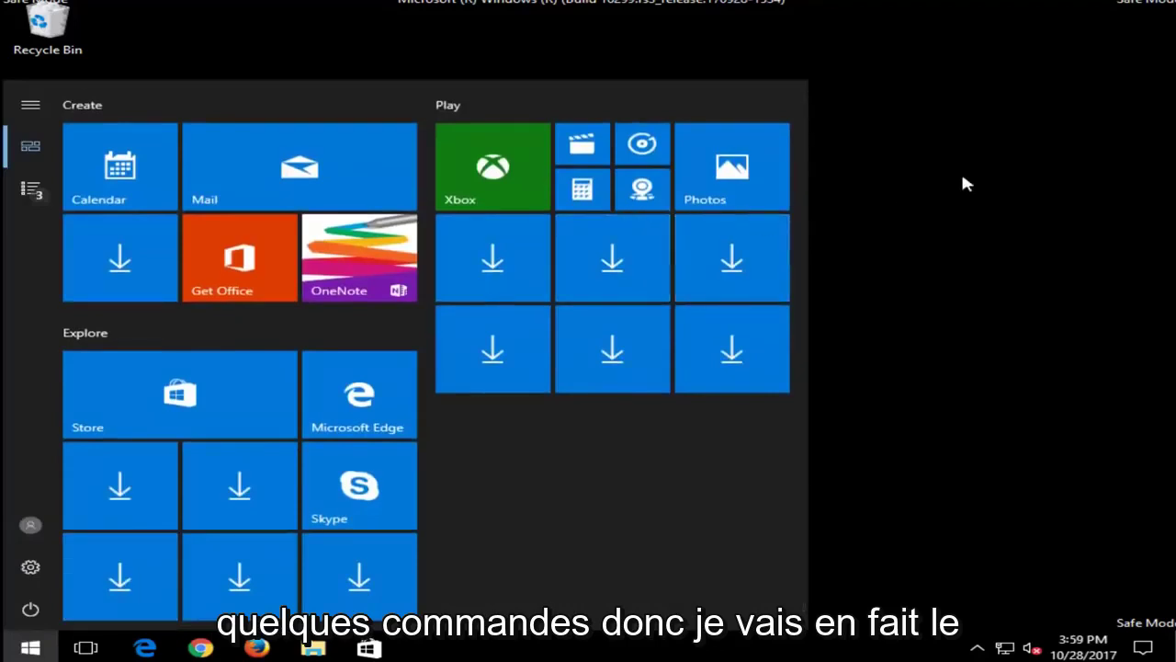
pyautogui.click(961, 175)
pyautogui.click(30, 647)
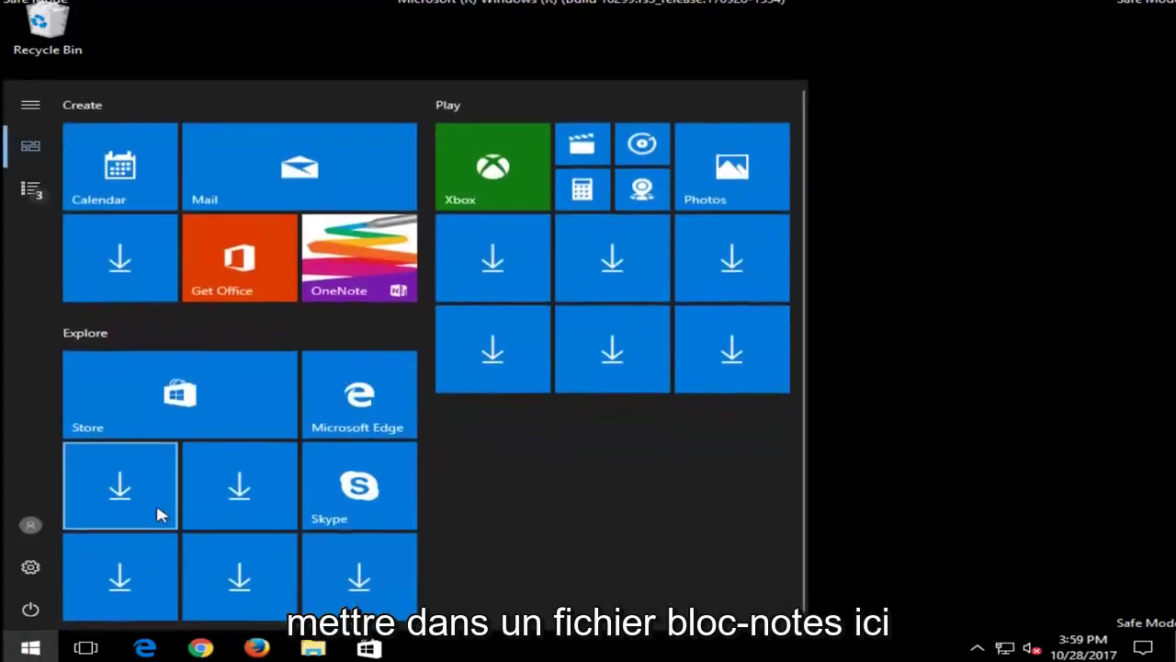
pyautogui.click(157, 512)
pyautogui.write('notepad')
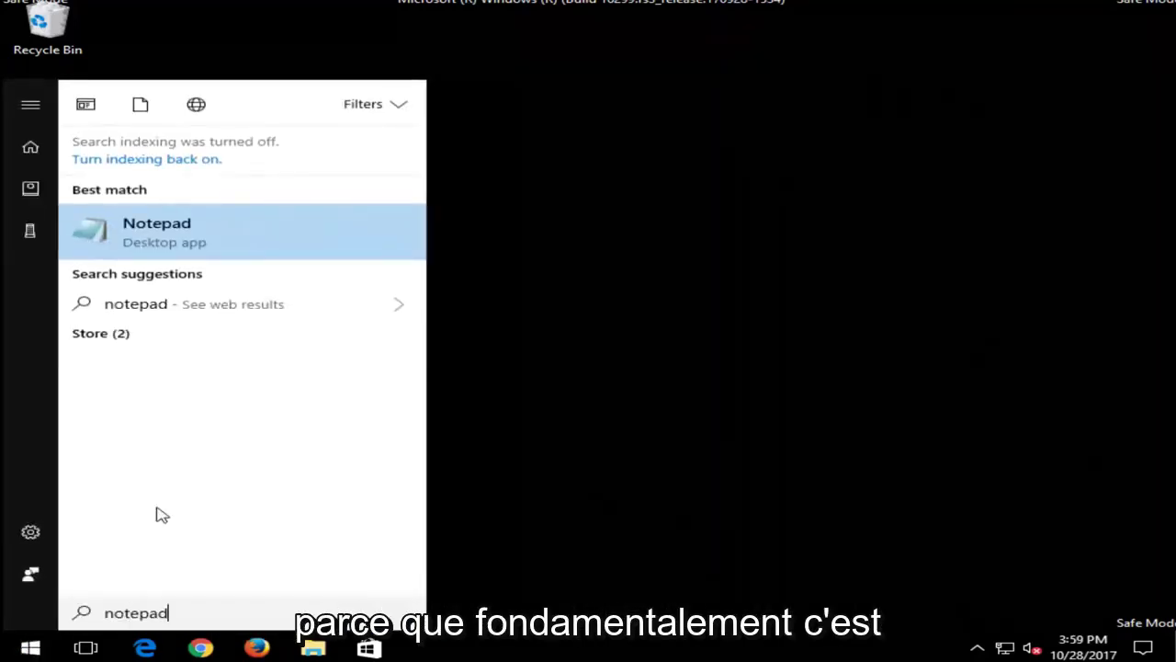
pyautogui.click(170, 222)
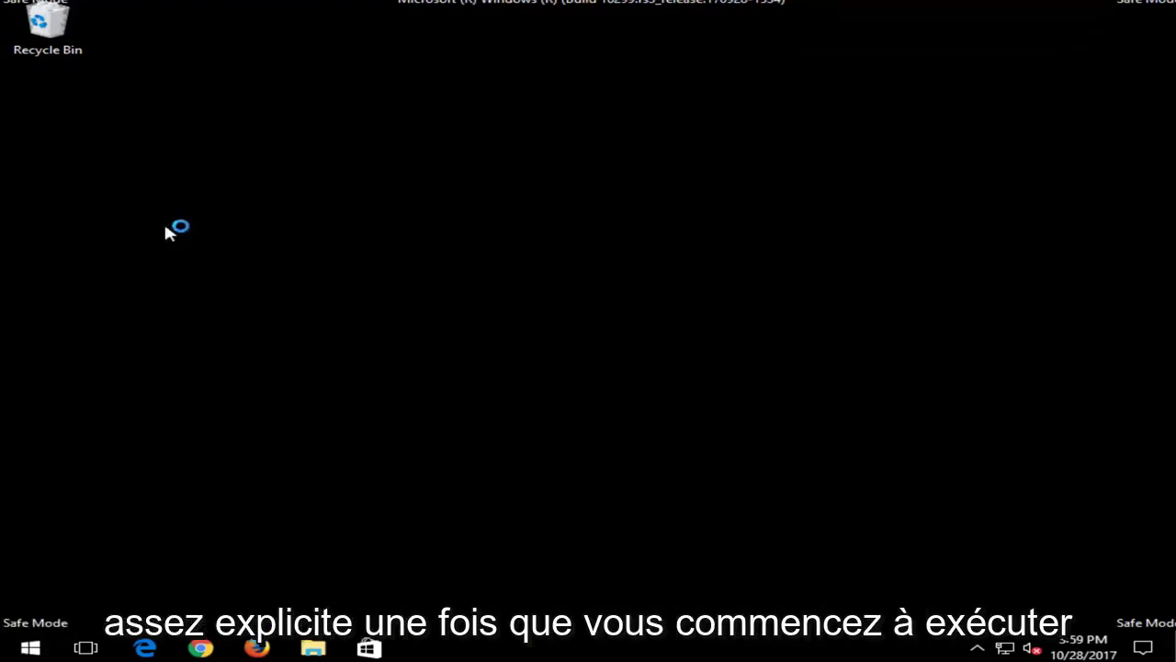
pyautogui.moveTo(641, 131); pyautogui.dragTo(312, 72)
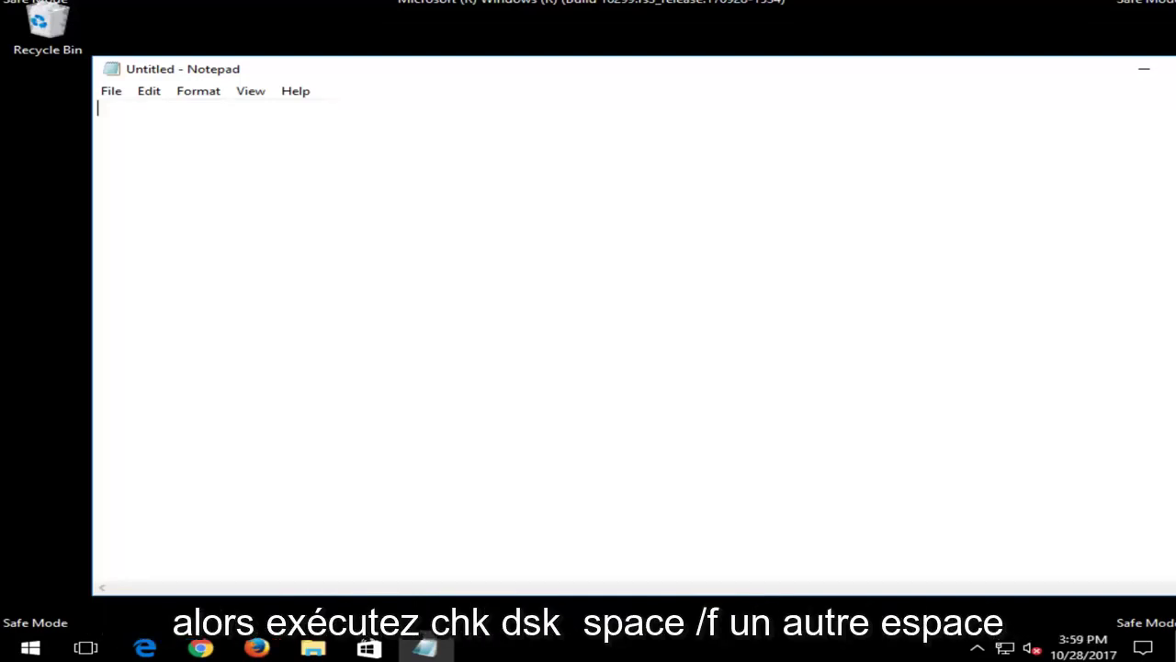
# - Write the commands "Chkdsk /f /r" and "sfc /scannow" on separate lines in Notepad and shift its window aside
pyautogui.write('Chkdsk /f /r')
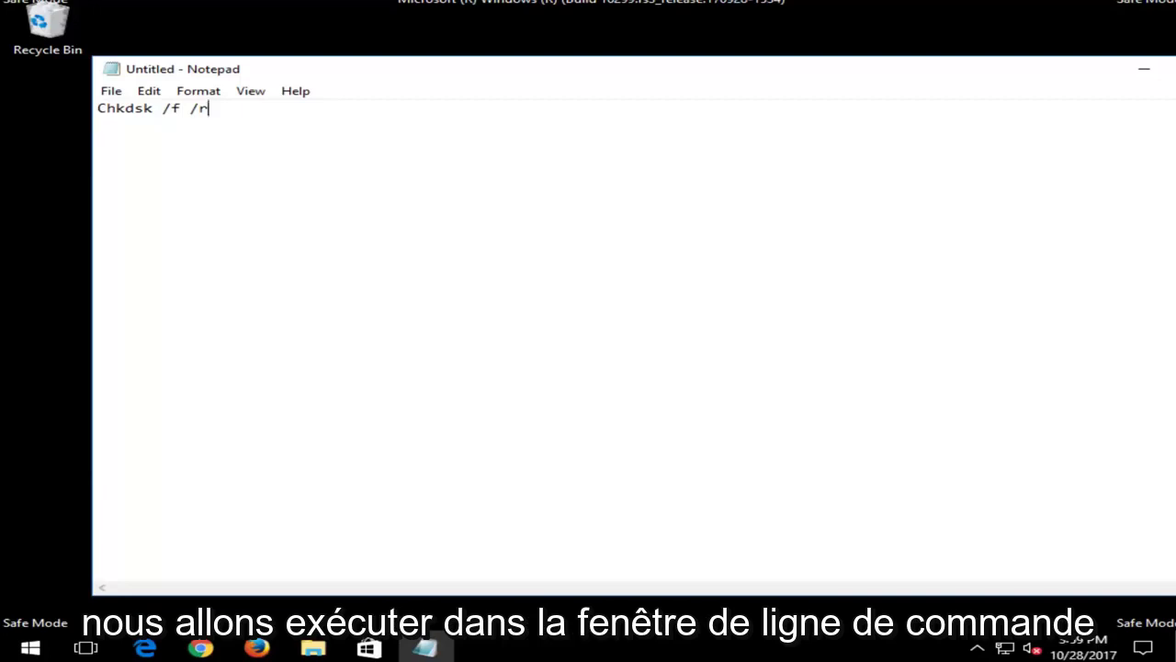
pyautogui.press('Return')
pyautogui.press('Return')
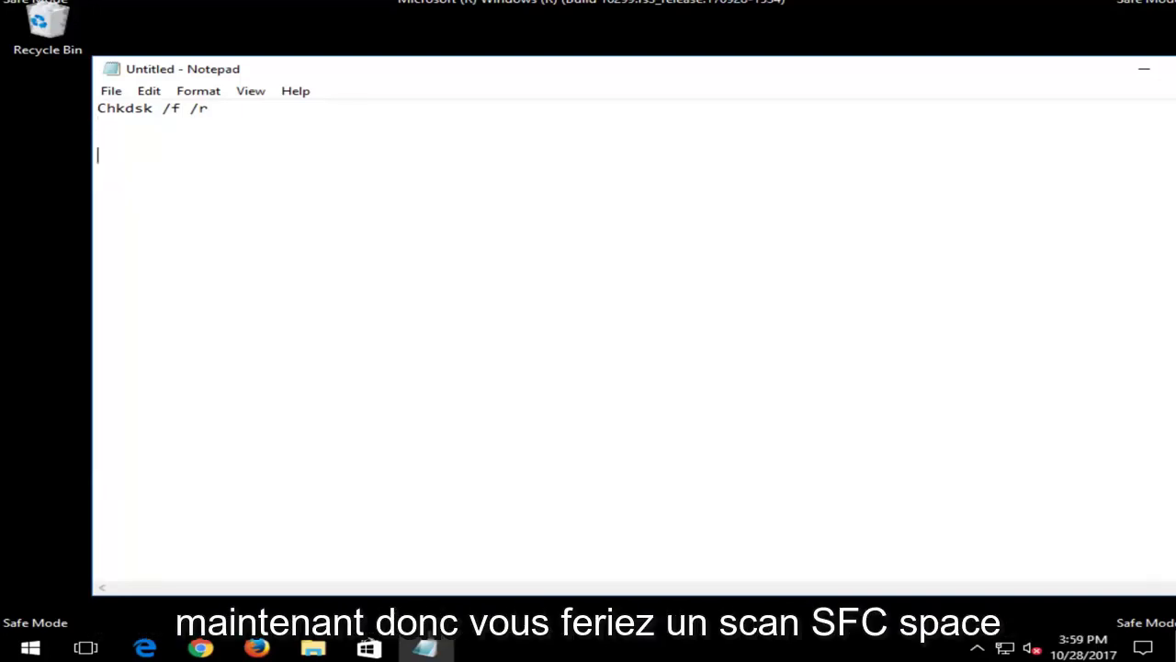
pyautogui.write('sfc /scannow')
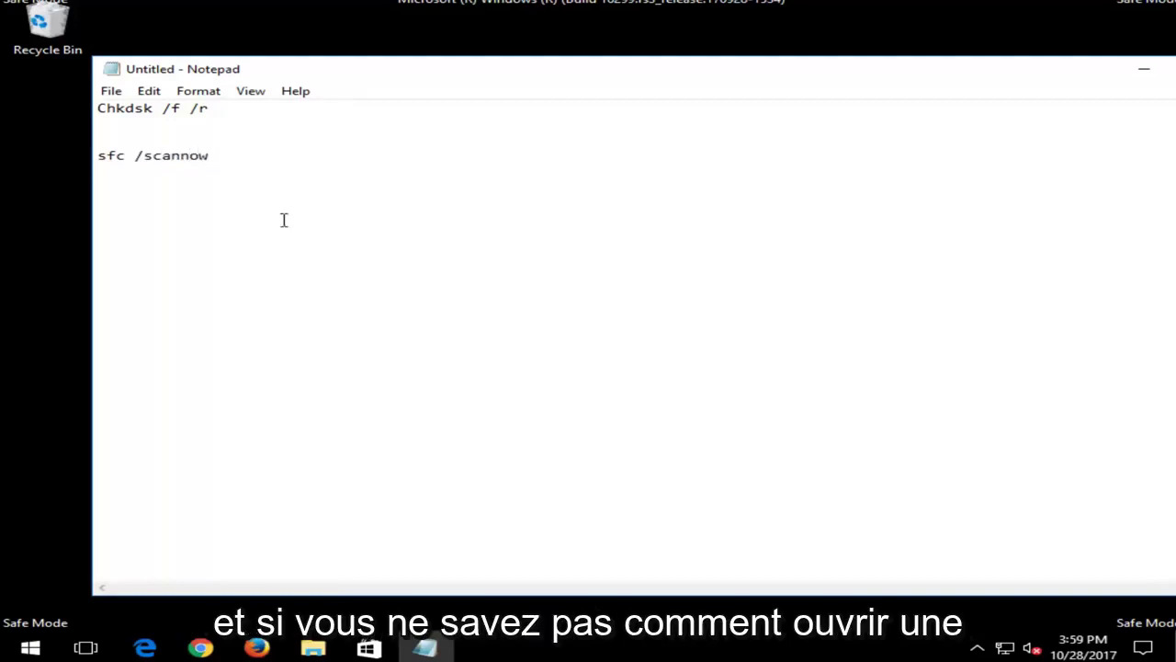
pyautogui.moveTo(386, 73); pyautogui.dragTo(703, 70)
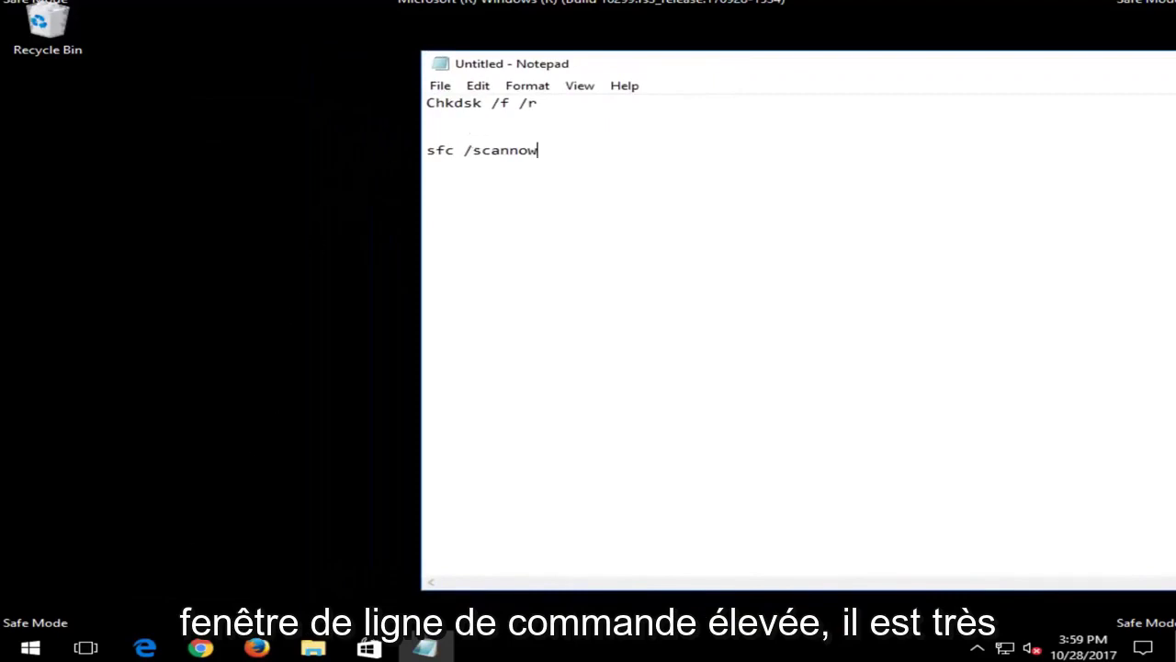
# - Search for command prompt, run Command Prompt as administrator and reposition its window on the desktop
pyautogui.click(32, 648)
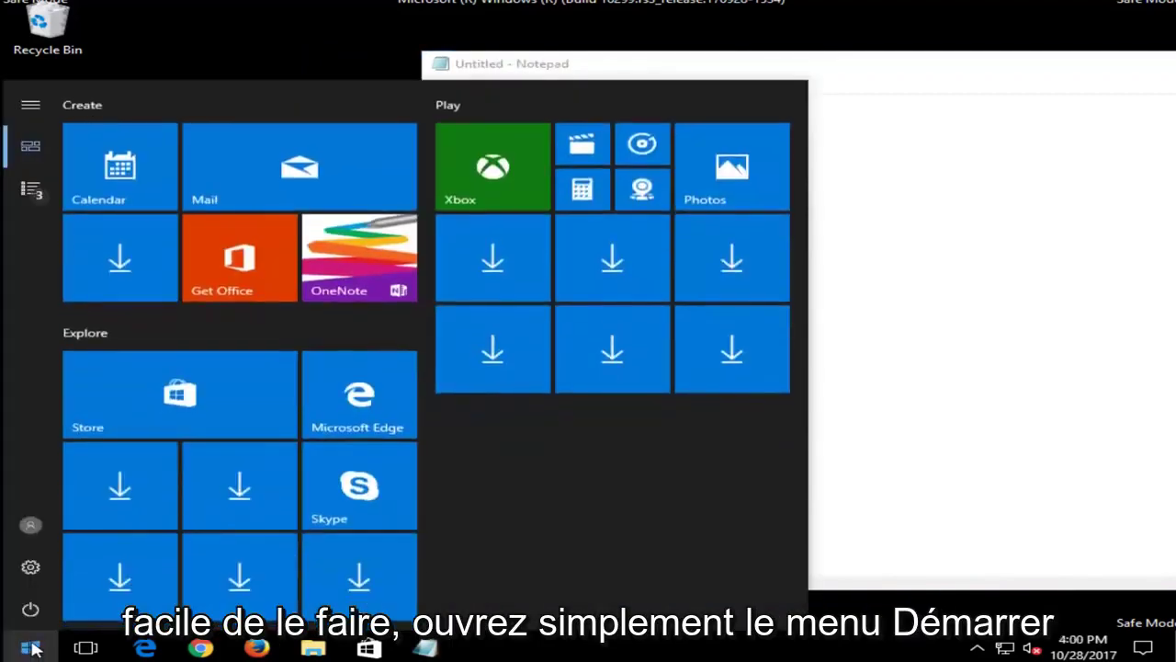
pyautogui.write('command prom')
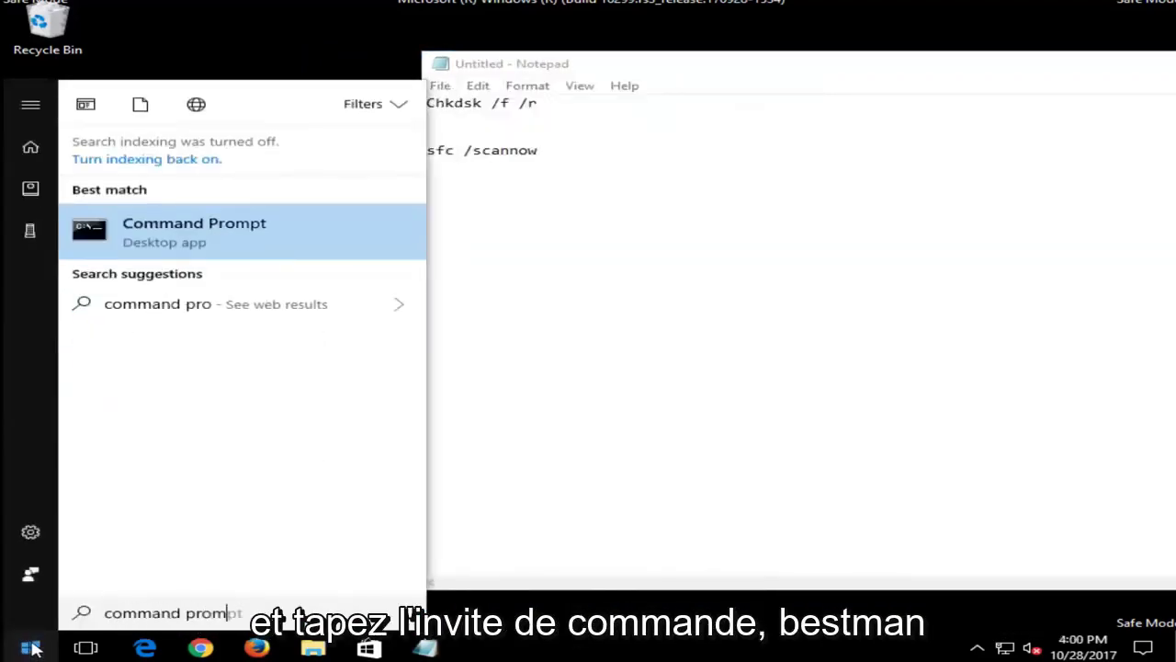
pyautogui.write('pt')
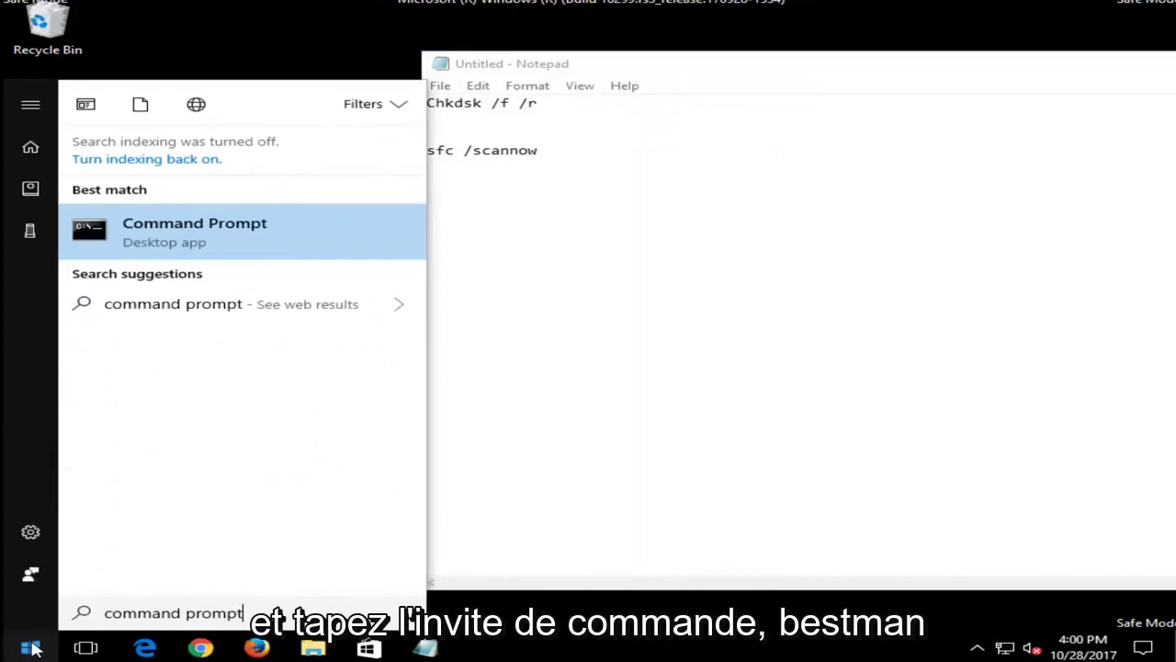
pyautogui.rightClick(181, 242)
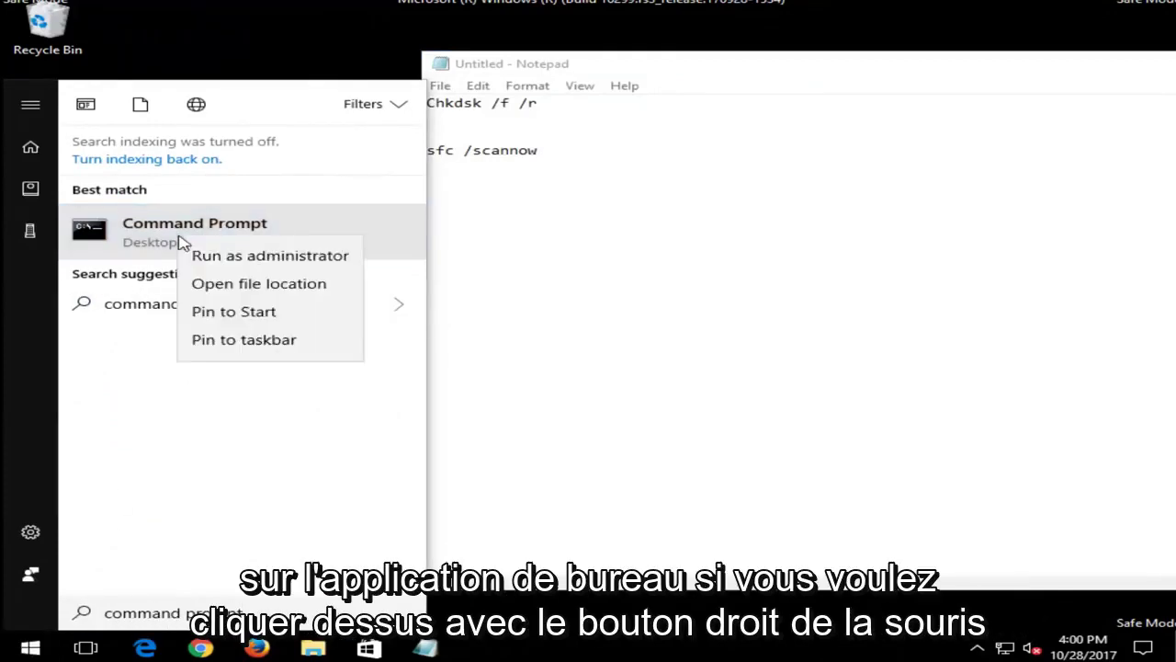
pyautogui.click(225, 259)
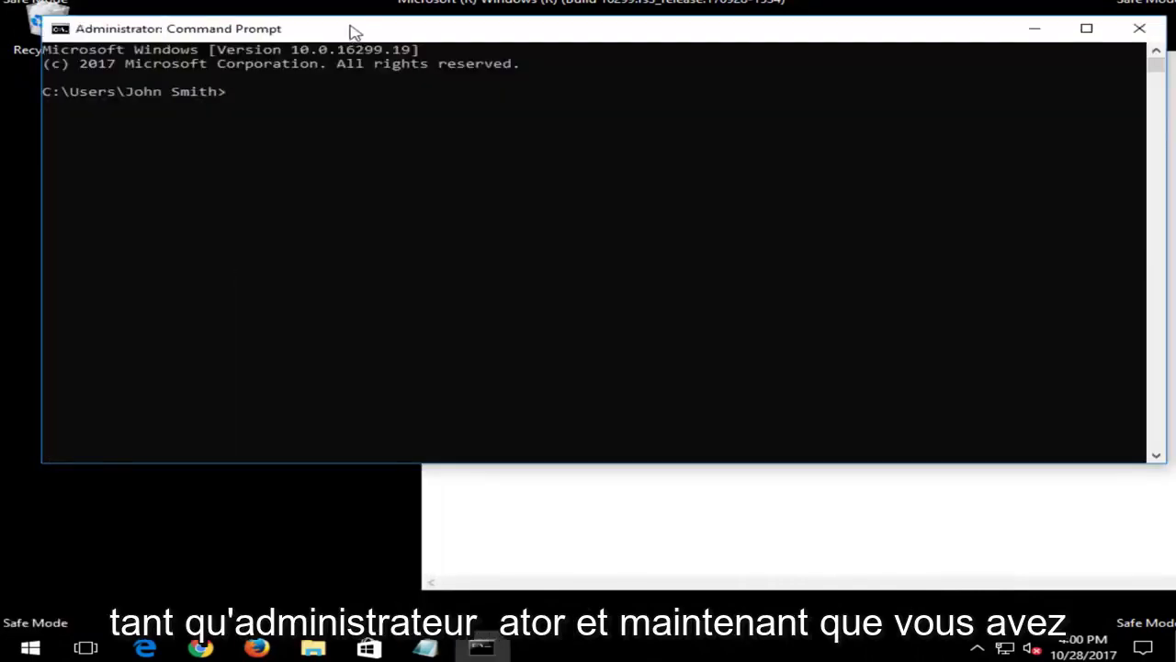
pyautogui.moveTo(352, 30); pyautogui.dragTo(410, 65)
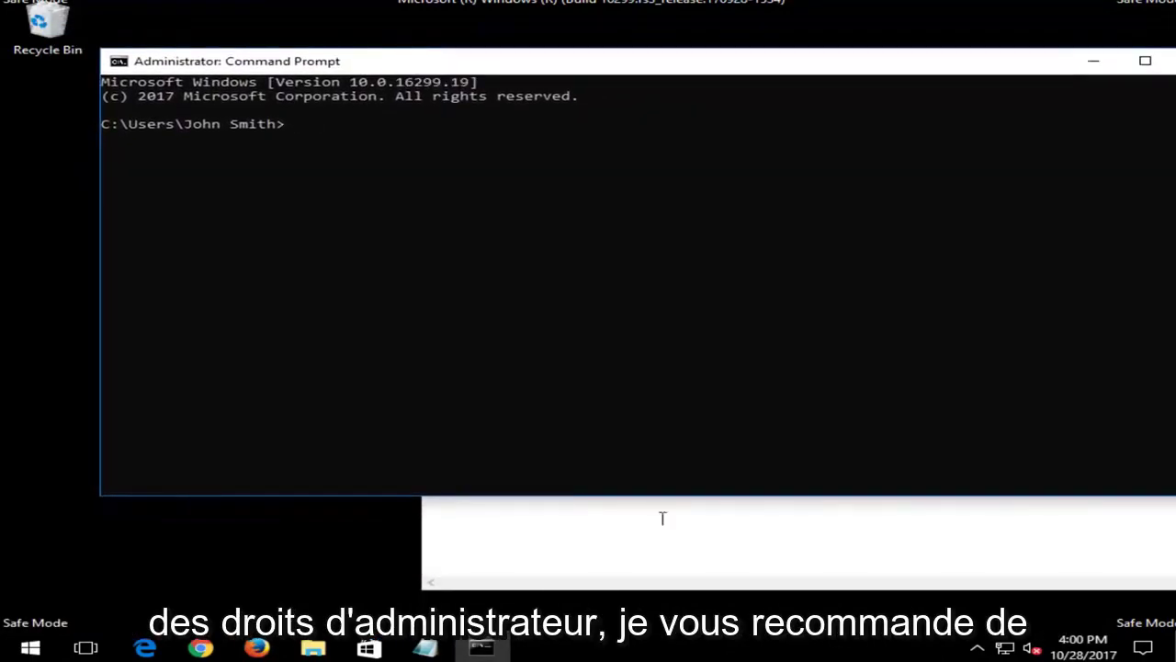
# - Copy the "Chkdsk /f /r" line from the Notepad notes and return to the Command Prompt window
pyautogui.click(646, 546)
pyautogui.moveTo(559, 106); pyautogui.dragTo(380, 101)
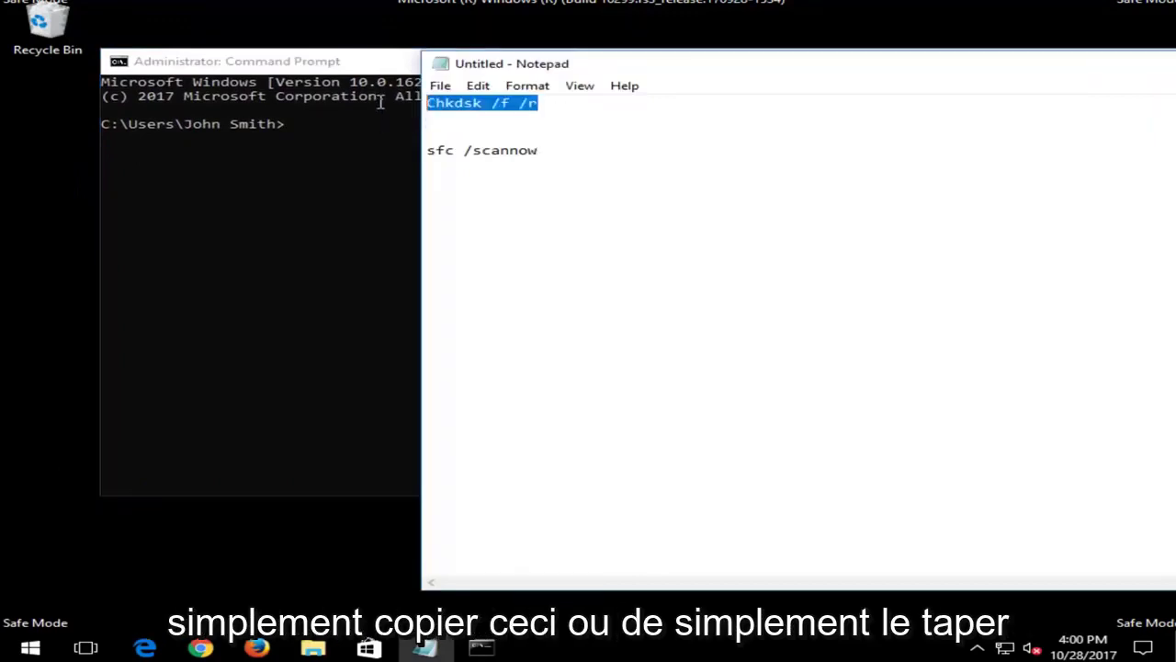
pyautogui.rightClick(463, 97)
pyautogui.click(497, 154)
pyautogui.click(358, 69)
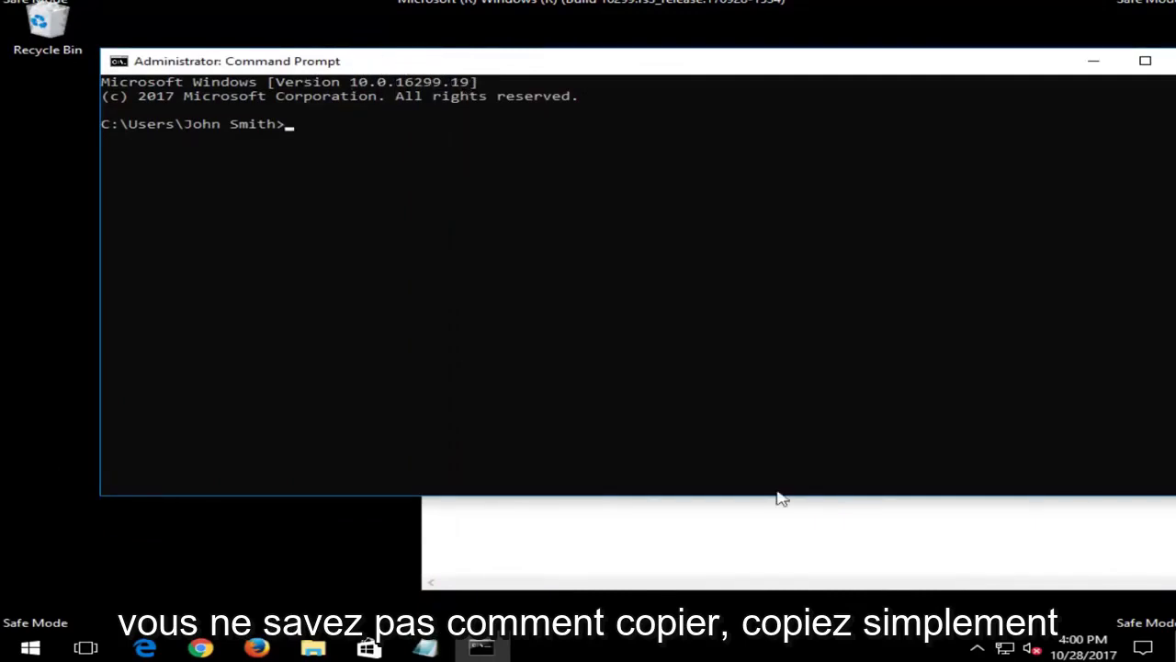
pyautogui.click(766, 529)
pyautogui.click(328, 65)
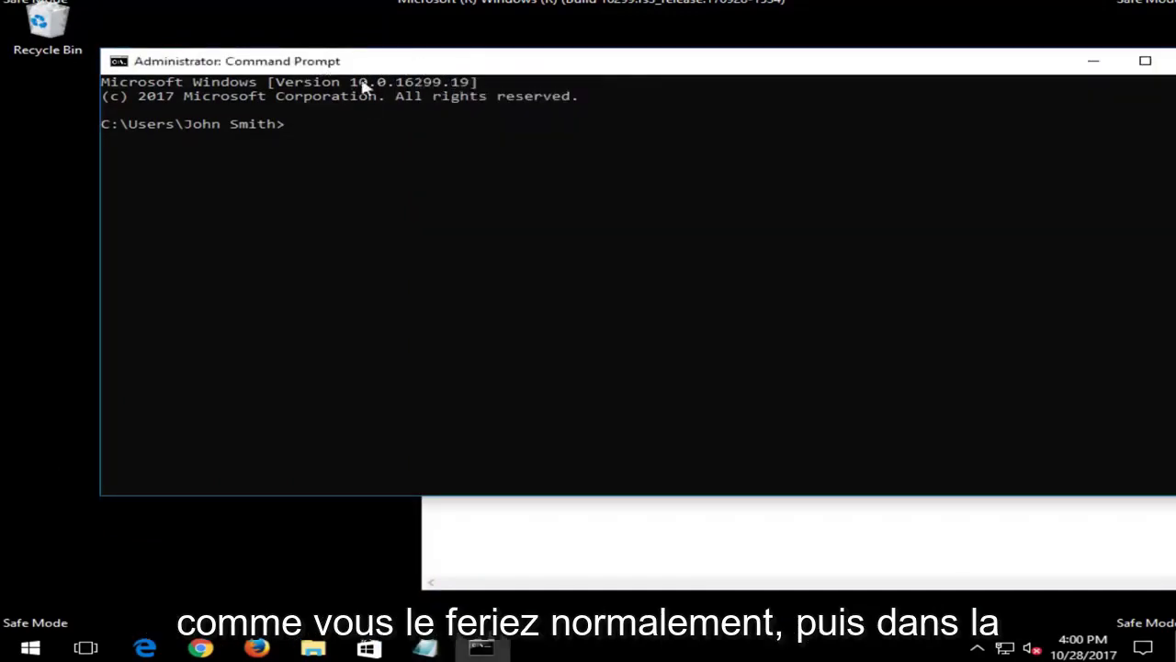
# - Paste and run "Chkdsk /f /r" in Command Prompt, answering y to schedule the volume check for the next restart
pyautogui.rightClick(425, 63)
pyautogui.moveTo(480, 191)
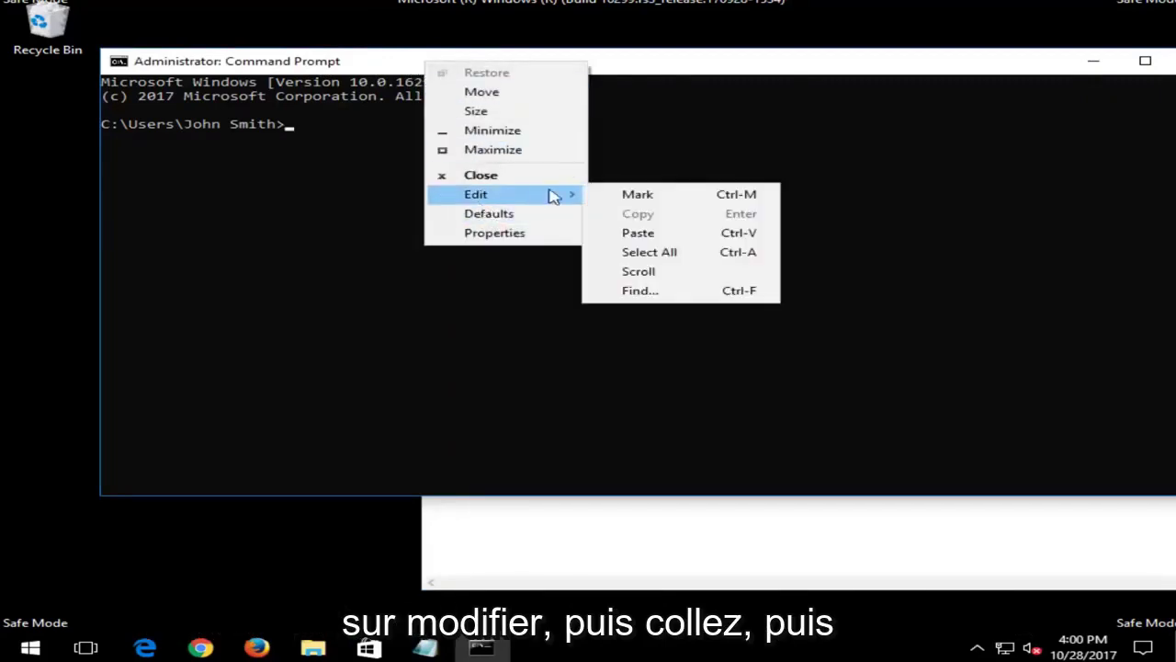
pyautogui.click(647, 232)
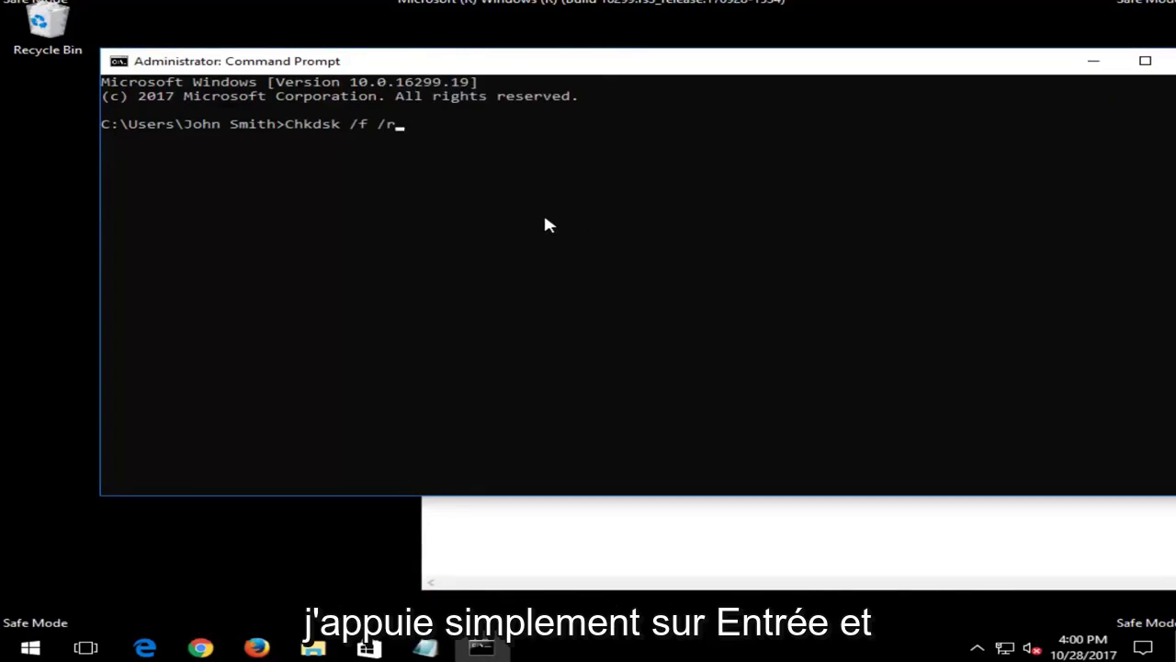
pyautogui.press('Return')
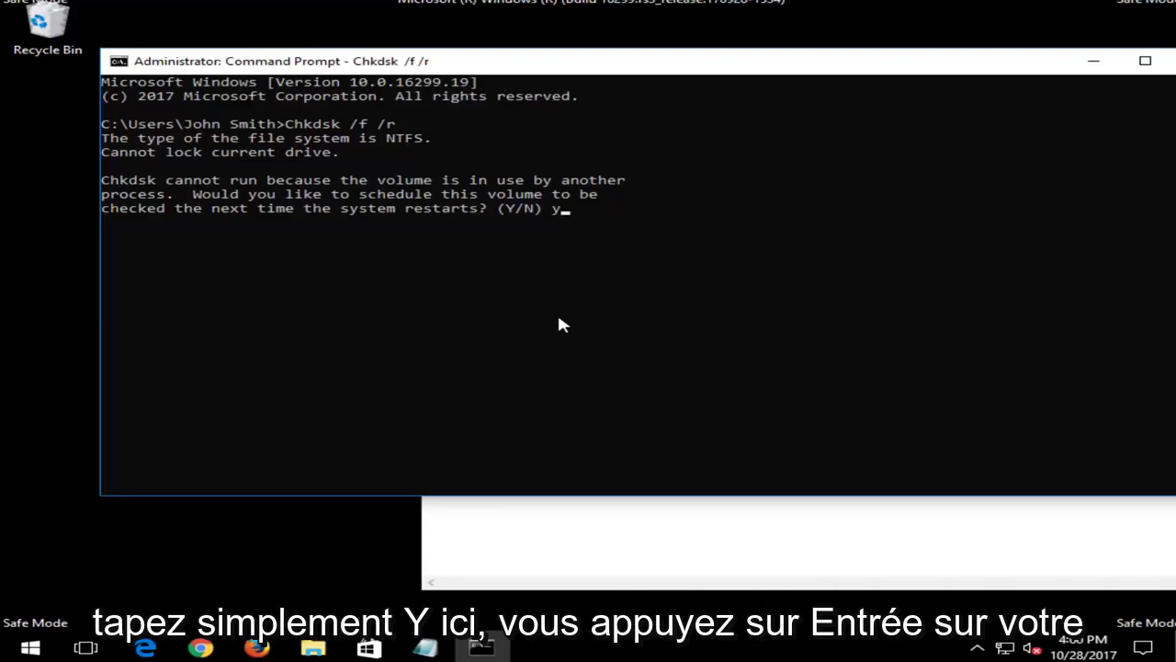
pyautogui.press('Return')
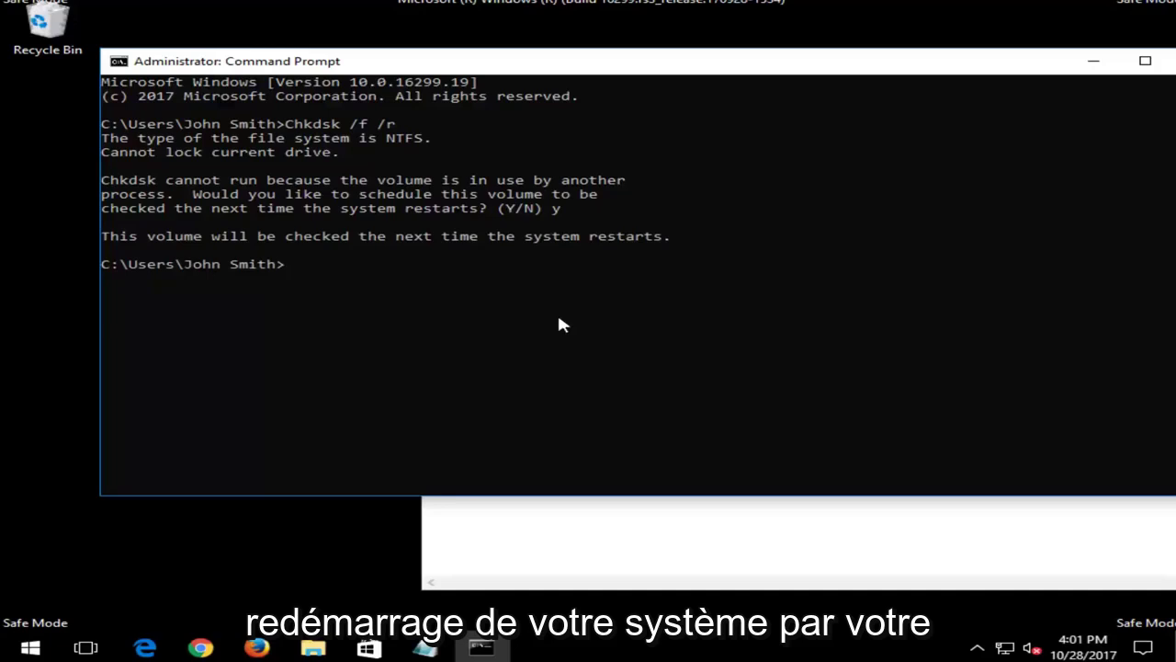
# - Review the "sfc /scannow" command in the Notepad notes and return to the Command Prompt window
pyautogui.click(487, 553)
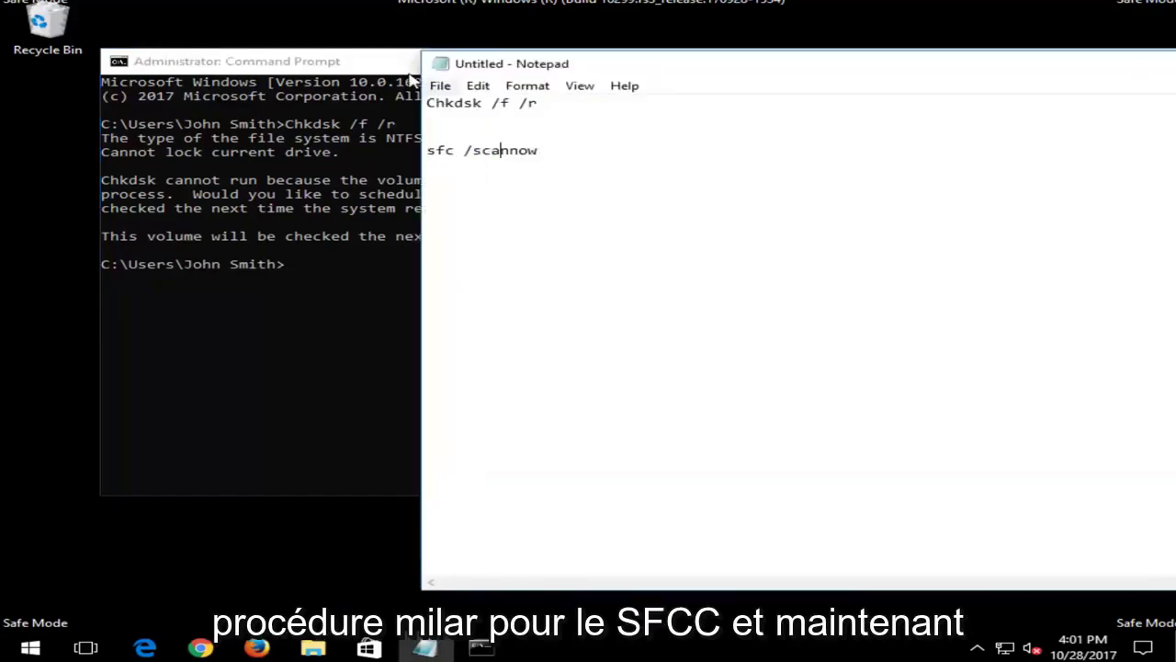
pyautogui.click(285, 61)
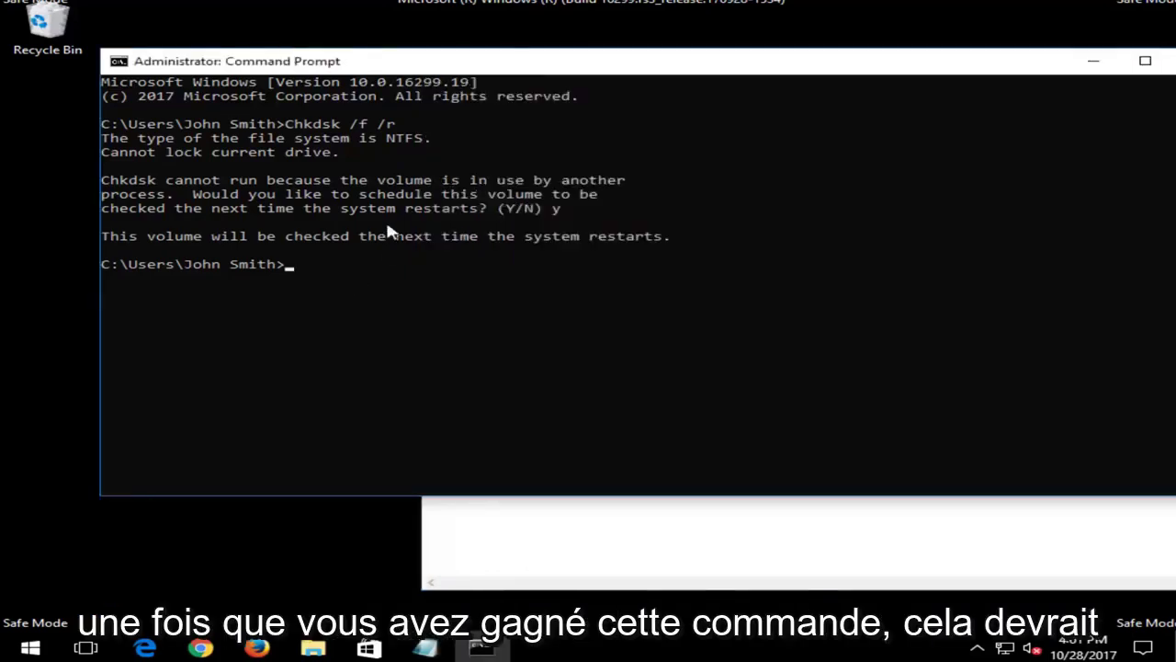